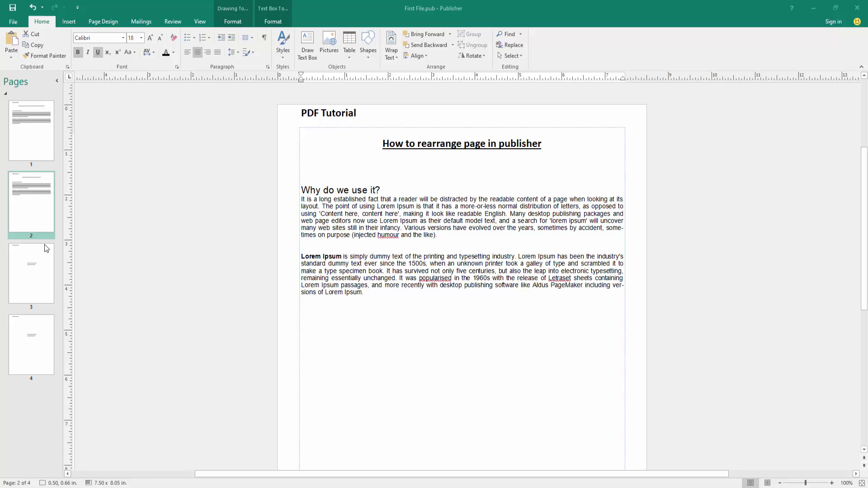
# Move the copy-and-paste page from first to second place by dragging its thumbnail below page 2
pyautogui.click(28, 149)
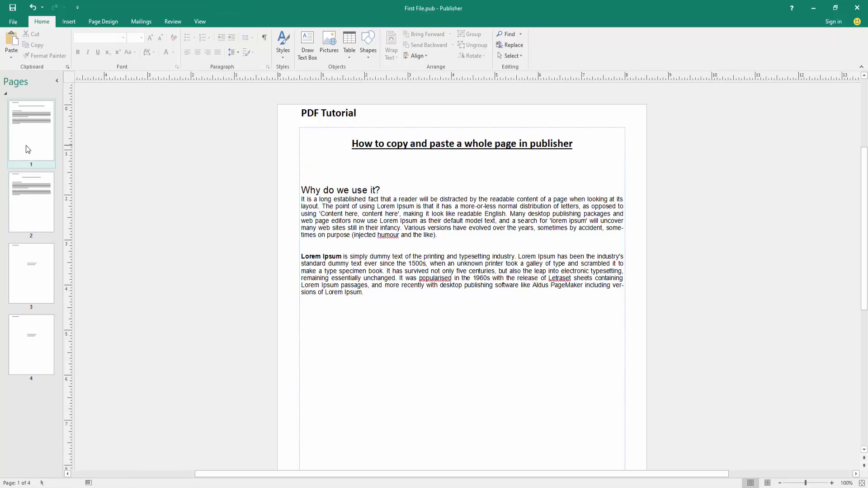
pyautogui.moveTo(27, 149); pyautogui.dragTo(30, 246)
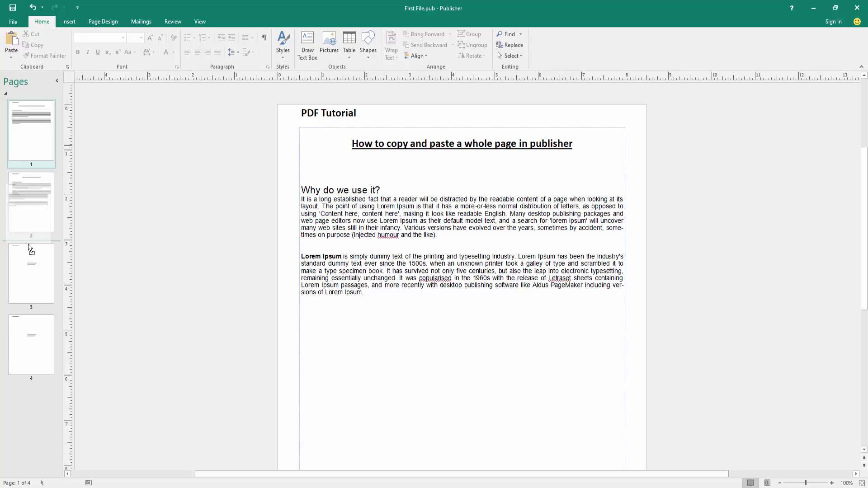
pyautogui.moveTo(30, 246); pyautogui.dragTo(31, 388)
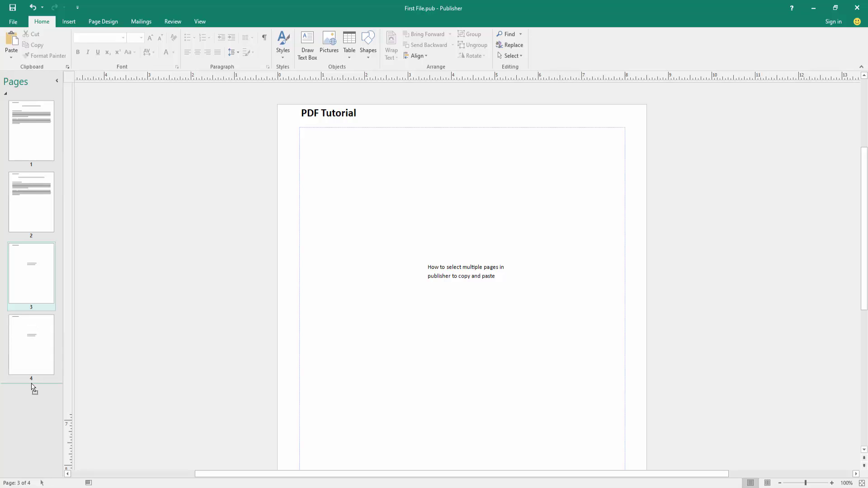
# Put the select-multiple-pages page last and the copy-and-paste page third, then return to page 1
pyautogui.moveTo(31, 280); pyautogui.dragTo(31, 385)
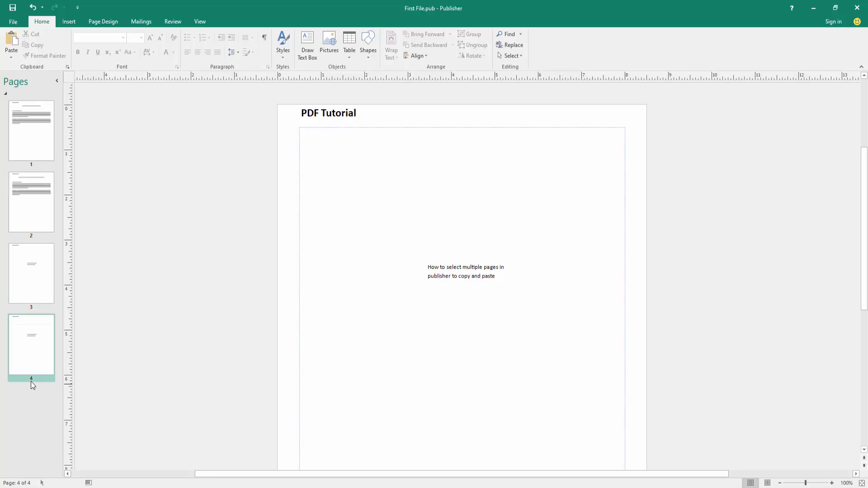
pyautogui.moveTo(31, 202); pyautogui.dragTo(31, 311)
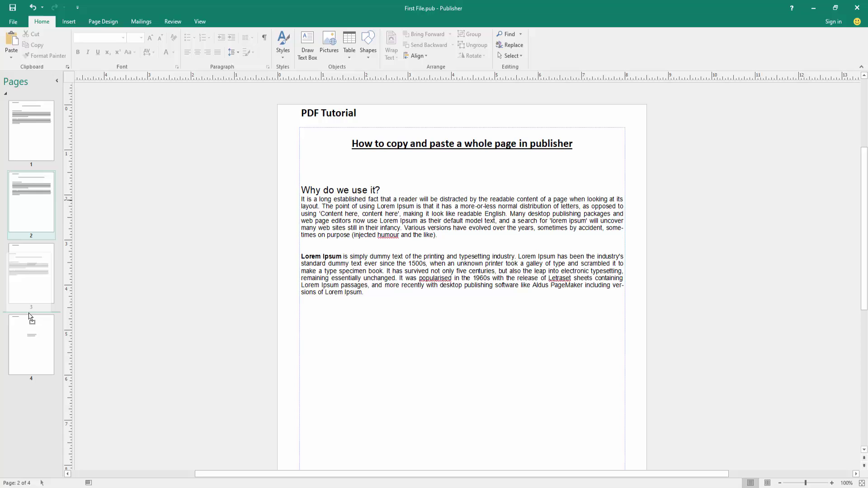
pyautogui.moveTo(29, 311); pyautogui.dragTo(31, 317)
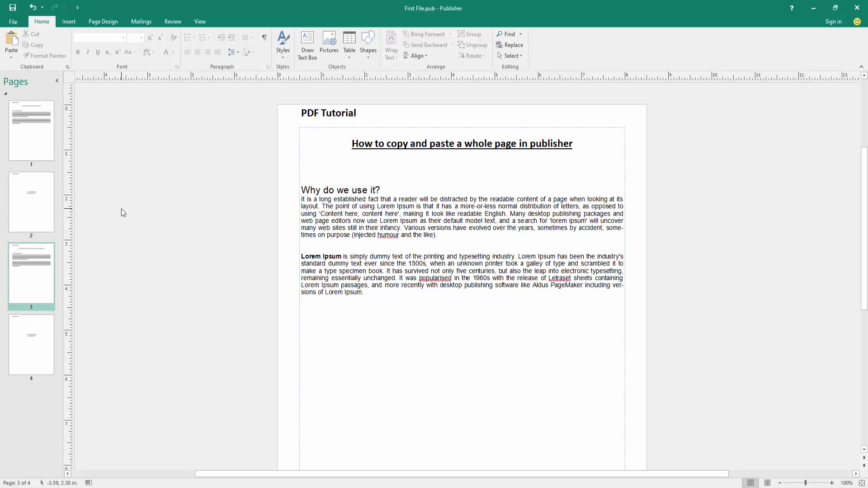
pyautogui.click(30, 121)
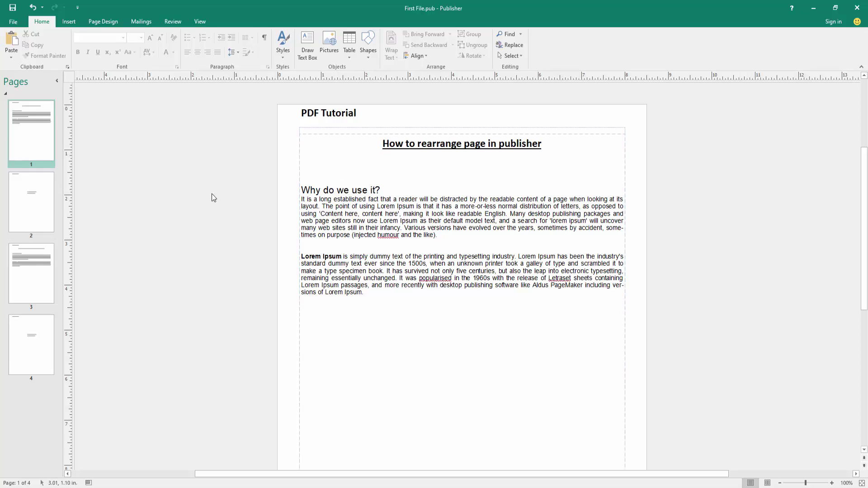